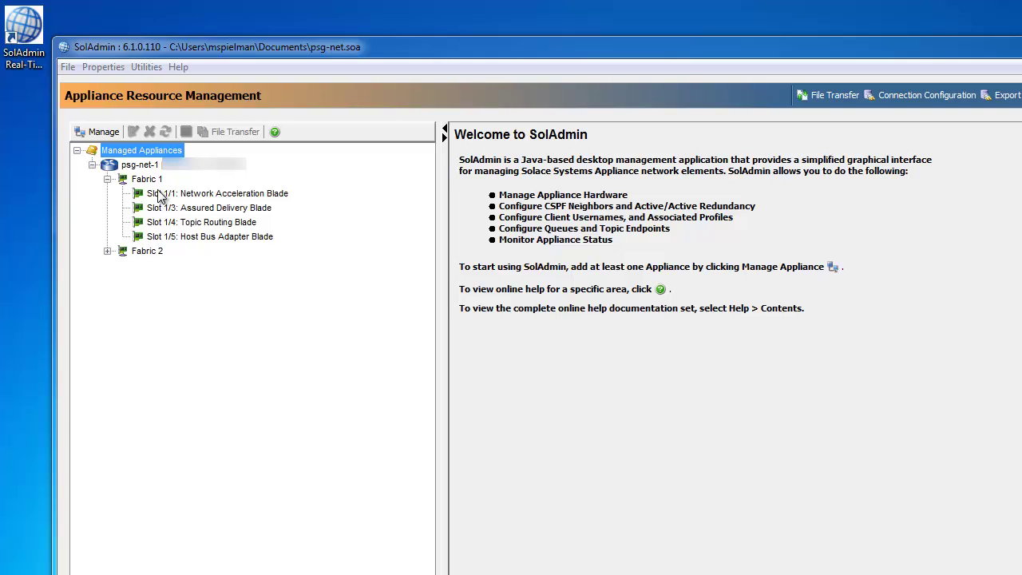
Select psg-net-1 to show its General page with version soltr_6.0.0.172 and SEMP, SMF, WEB services.
left_click(160, 167)
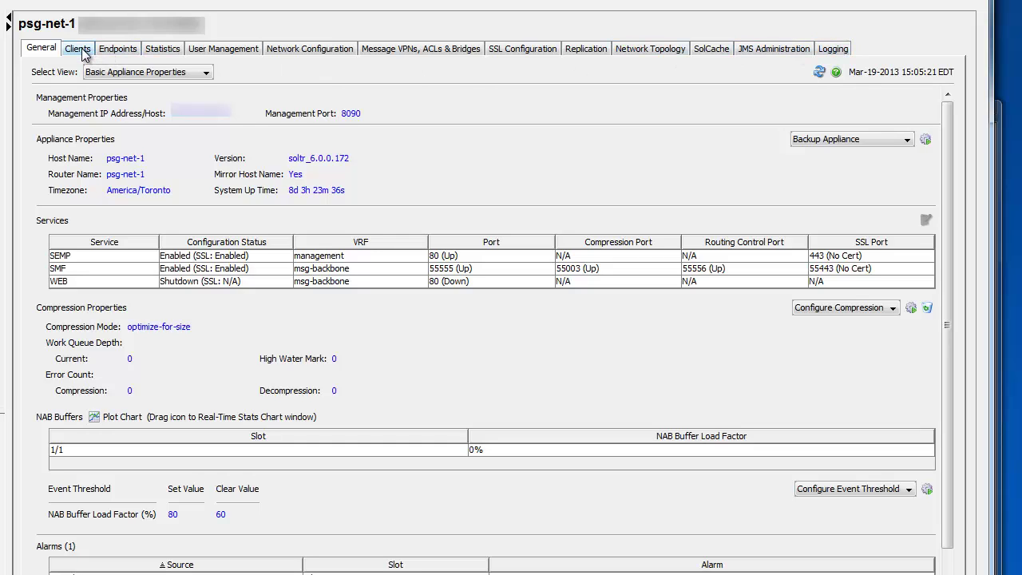
Show the Clients tab with the Clients view selected, listing the demo_vpn client.
left_click(81, 48)
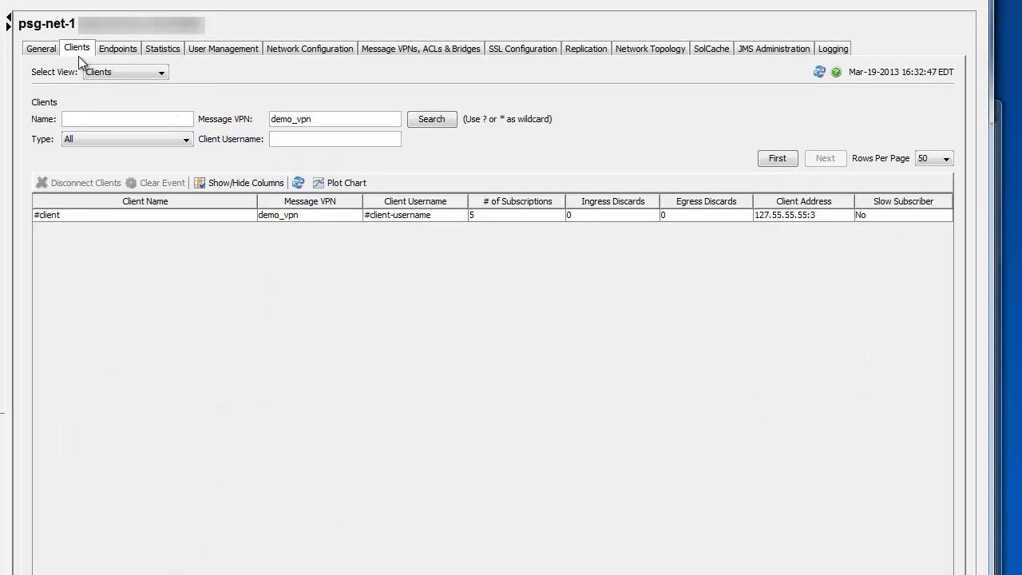
left_click(102, 72)
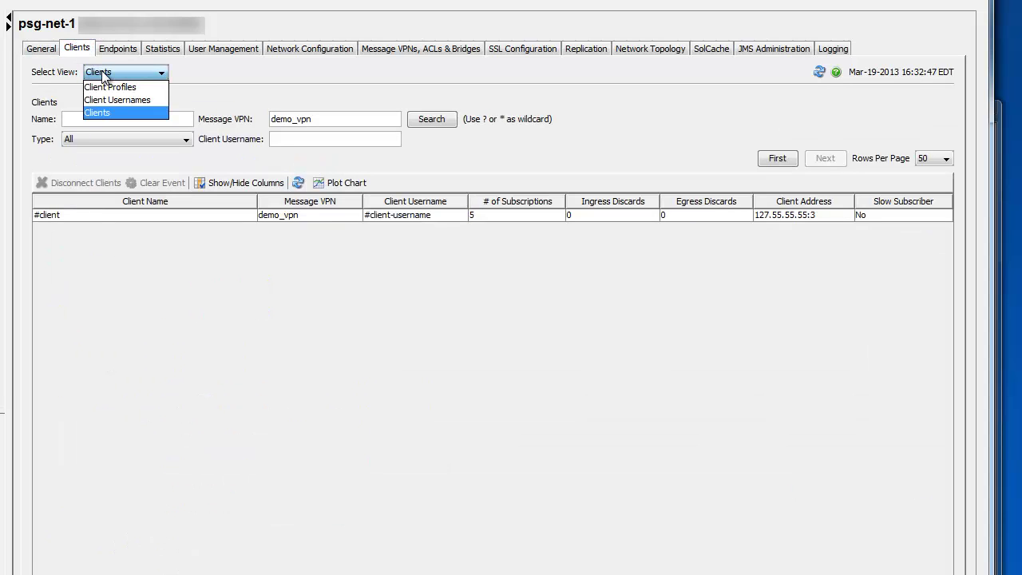
left_click(124, 112)
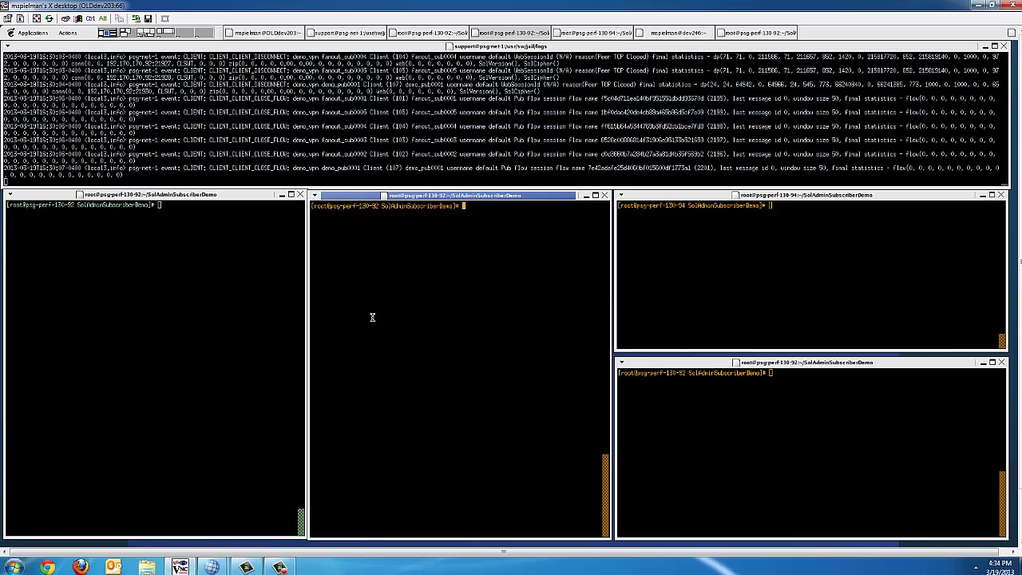
Add blank lines to the appliance log, then run ./Subscribe.sh in the middle terminal.
left_click(425, 113)
key("Return")
key("Return")
key("Return")
key("Return")
key("Return")
key("Return")
key("Return")
key("Return")
key("Return")
key("Return")
key("Return")
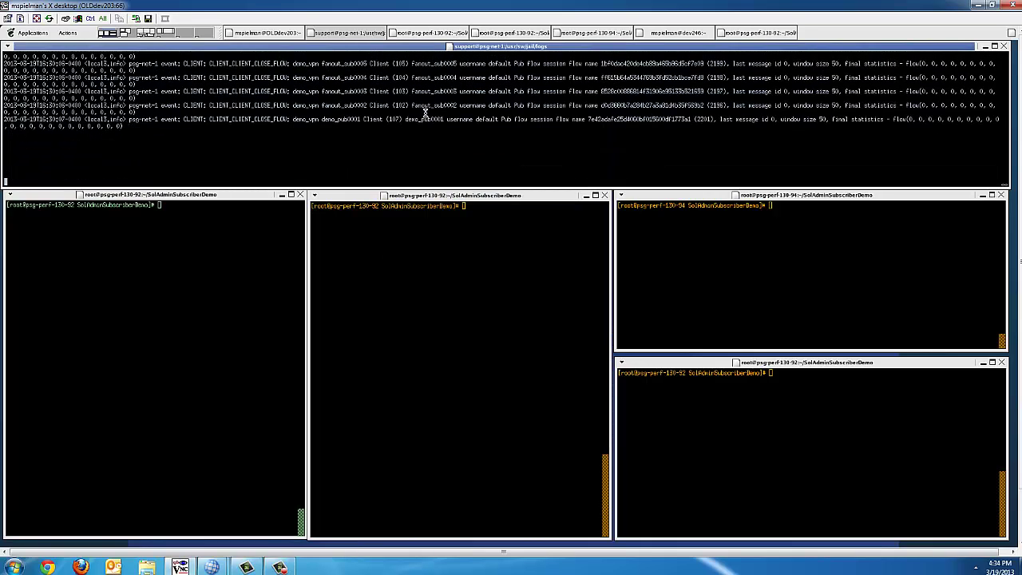
left_click(427, 242)
type("./Subscribe.sh")
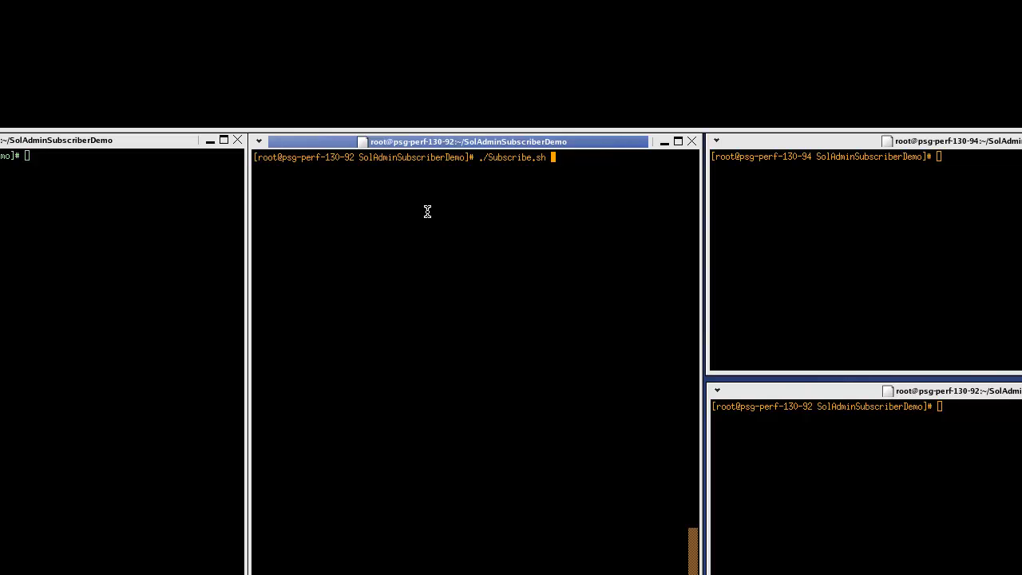
key("Return")
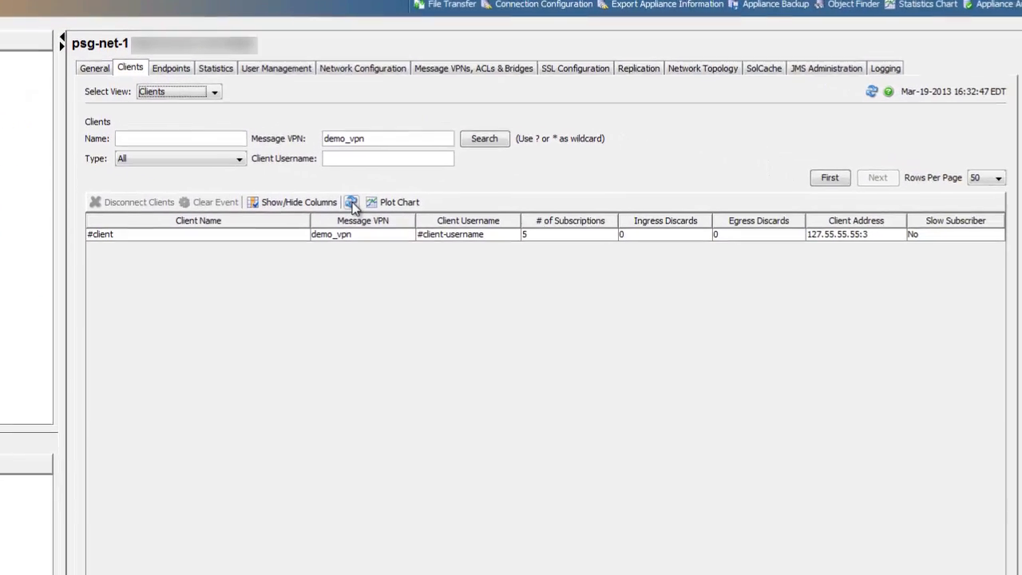
Refresh the client list to show the fanout_sub subscribers, then zero the Client Statistics counters.
left_click(351, 202)
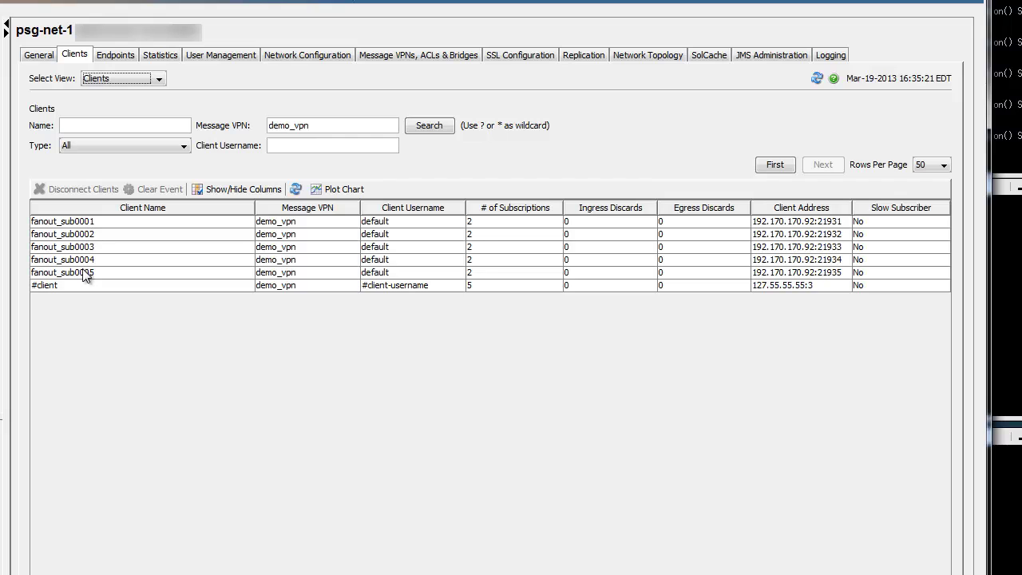
left_click(161, 56)
left_click(869, 79)
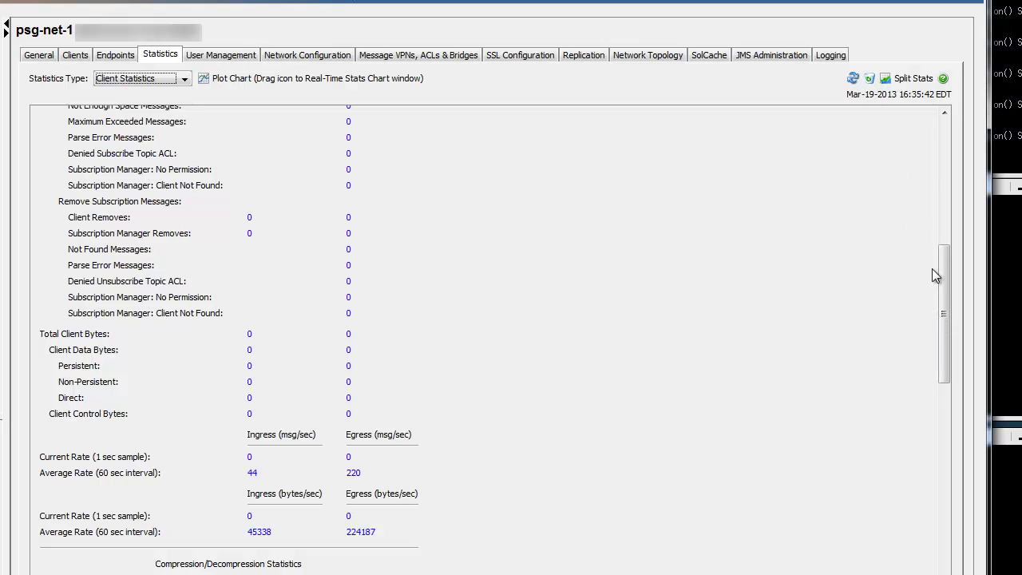
left_click_drag(940, 292, 931, 133)
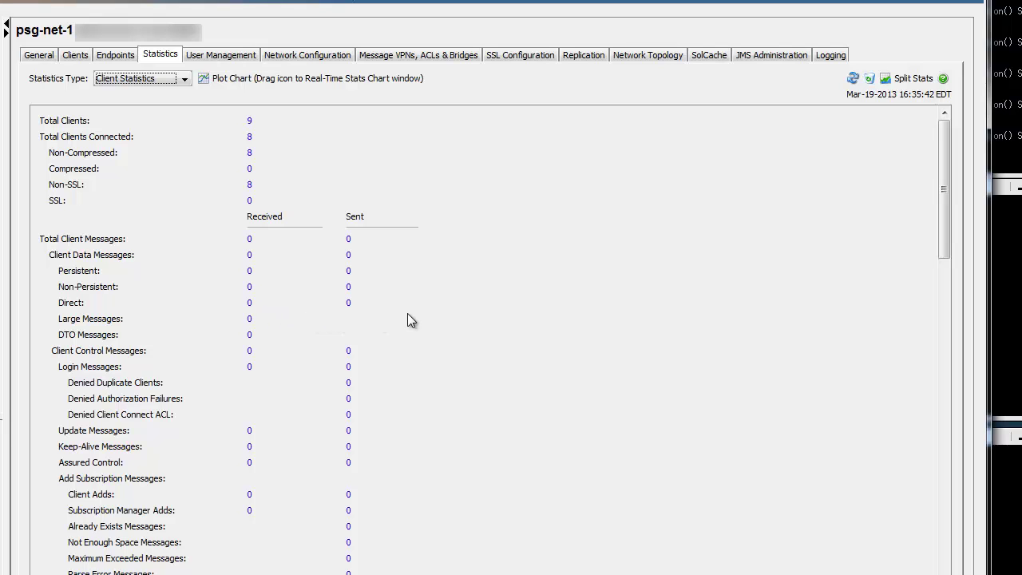
scroll(408, 314, "down", 6)
scroll(407, 326, "up", 1)
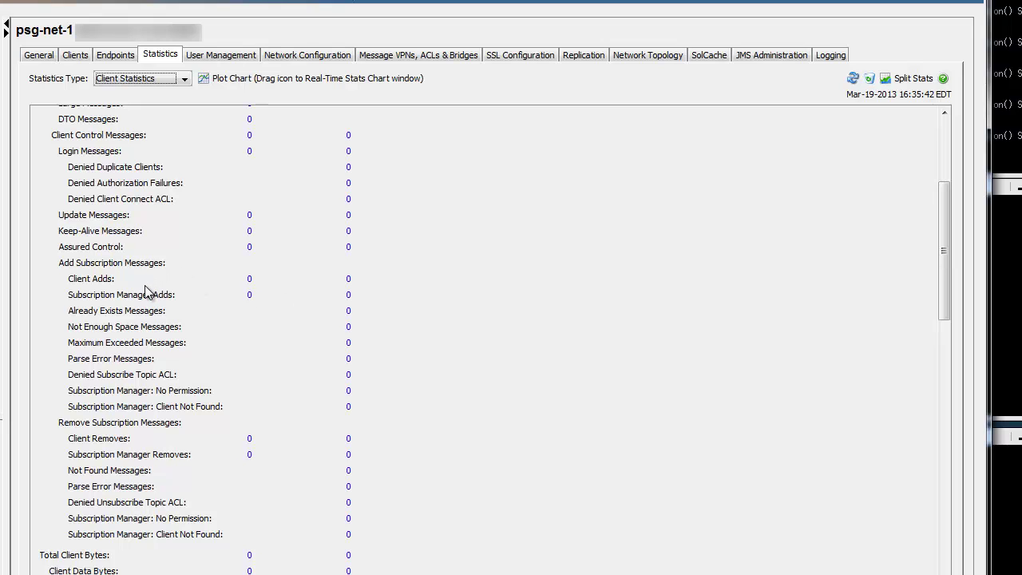
scroll(205, 285, "down", 9)
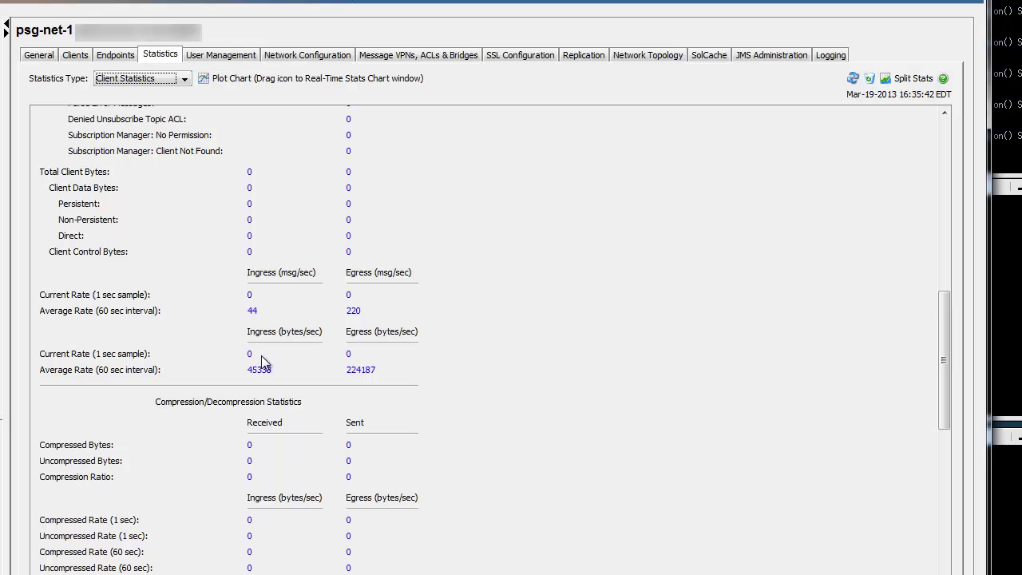
scroll(263, 364, "down", 7)
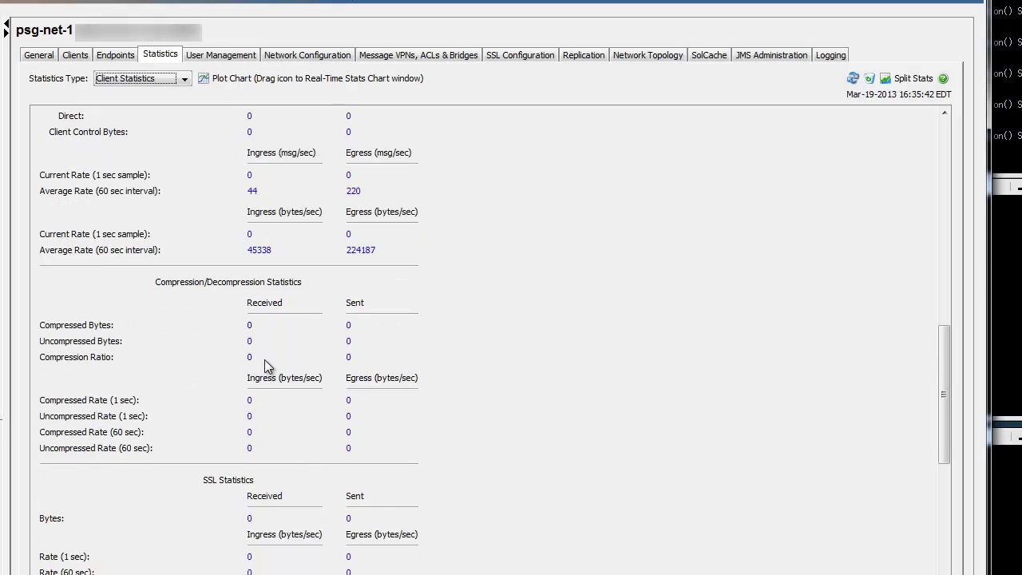
scroll(267, 367, "down", 5)
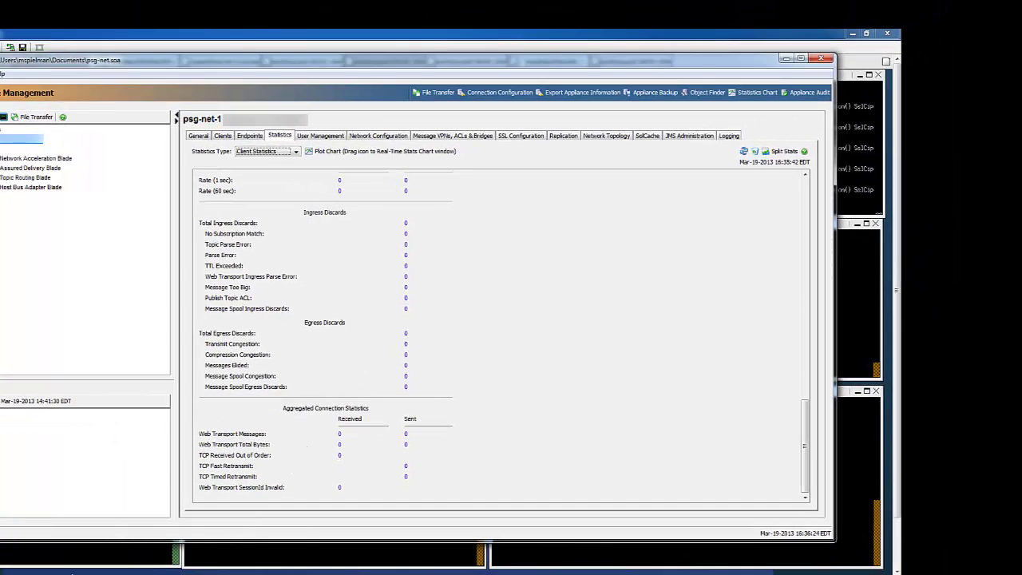
Open the Real-Time Stats Chart with a 5-minute rolling window and 2-second polling.
left_click(126, 549)
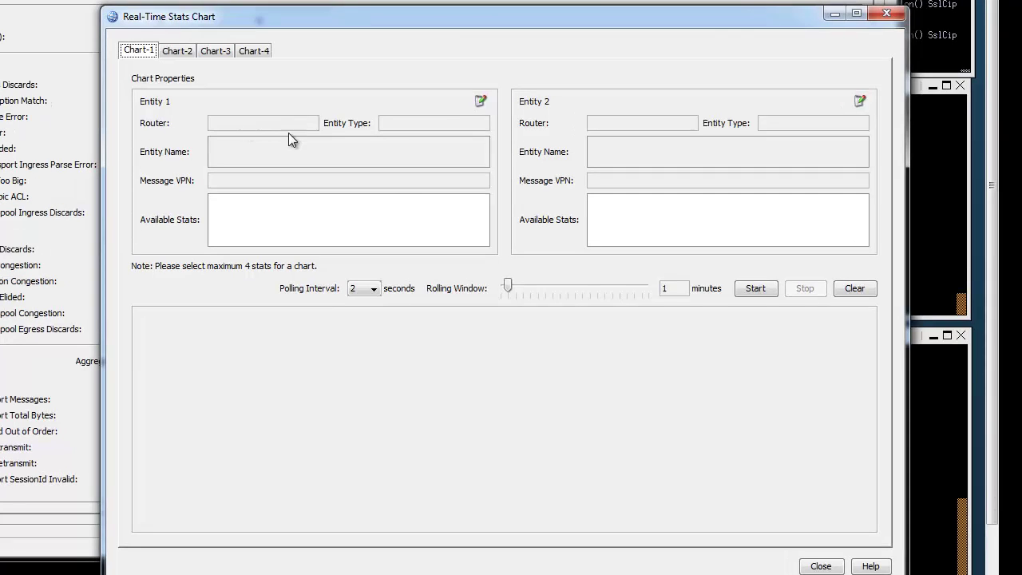
left_click_drag(509, 280, 538, 285)
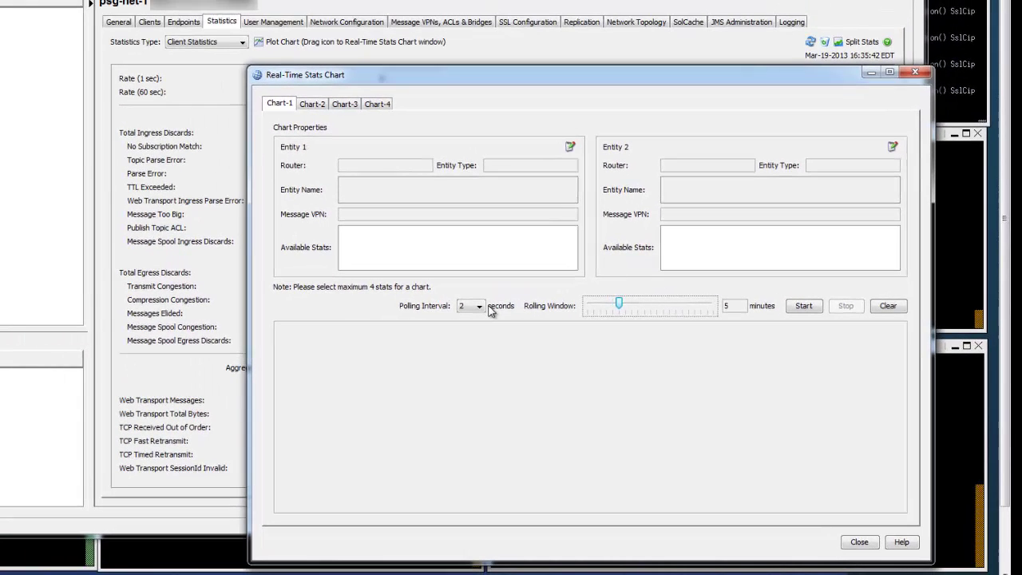
left_click(372, 289)
Plot the appliance's Ingress and Egress Msg Current Rate on Chart-1 and start it.
left_click(264, 51)
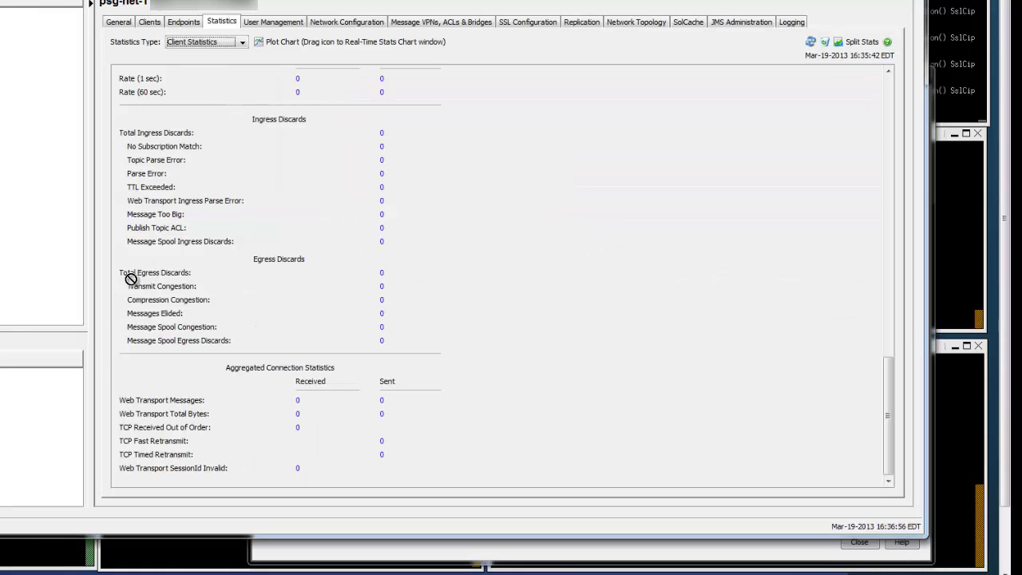
left_click_drag(258, 42, 381, 250)
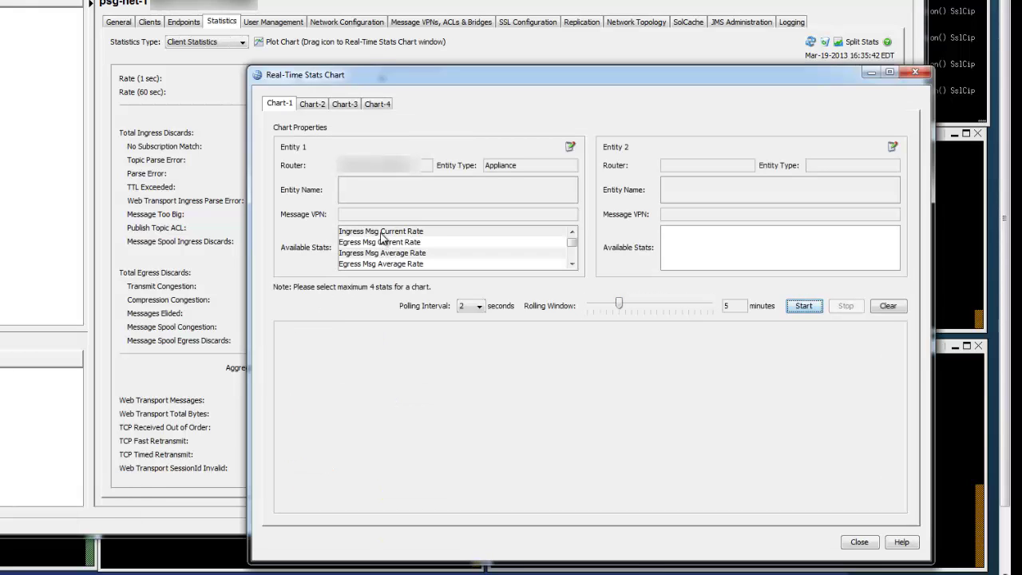
left_click(382, 231)
left_click(383, 242, "ctrl")
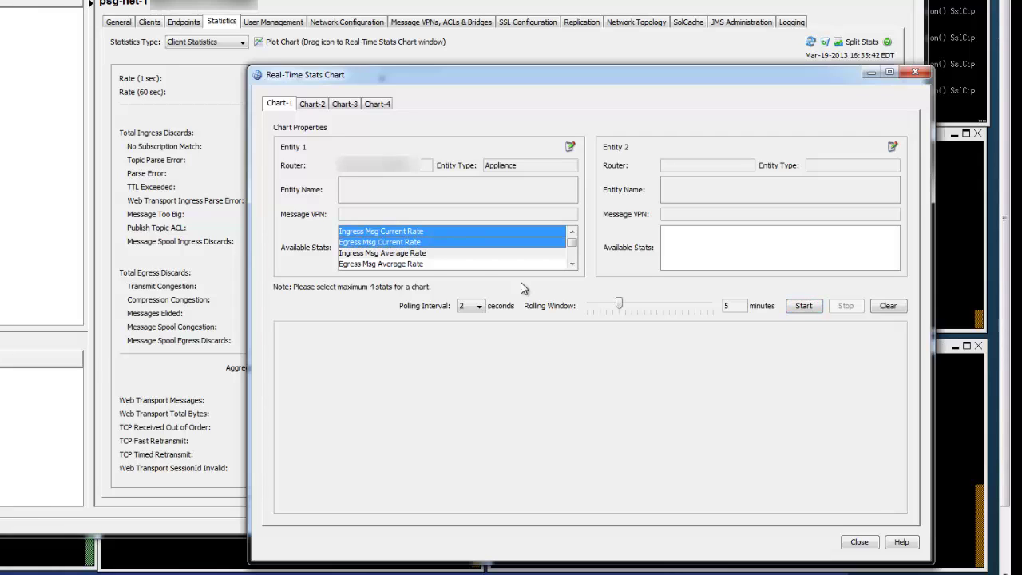
left_click(803, 306)
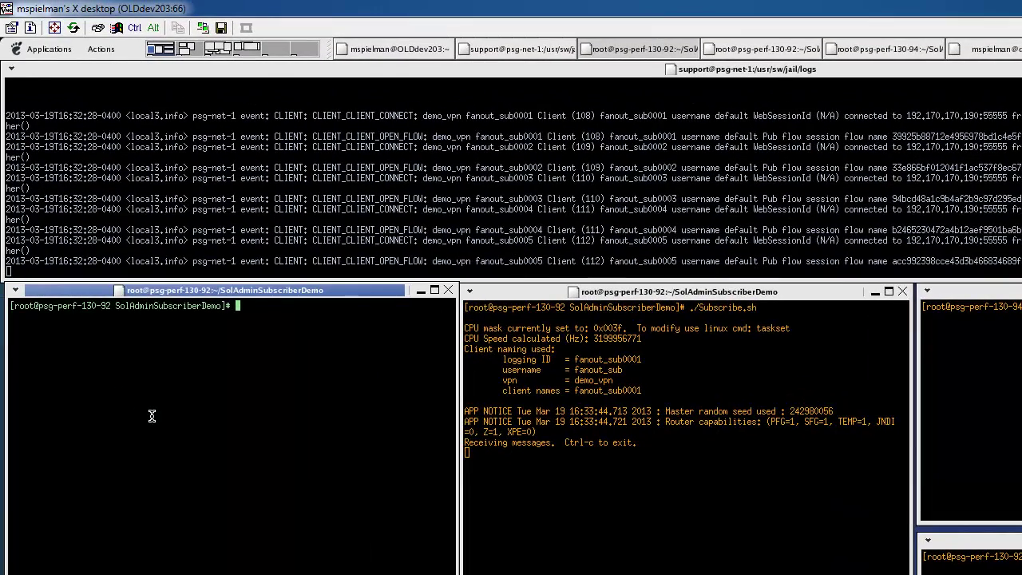
Clear the left terminal, rerun ./Publish.sh from history, and return to the real-time chart.
type("clear")
key("Up")
key("Return")
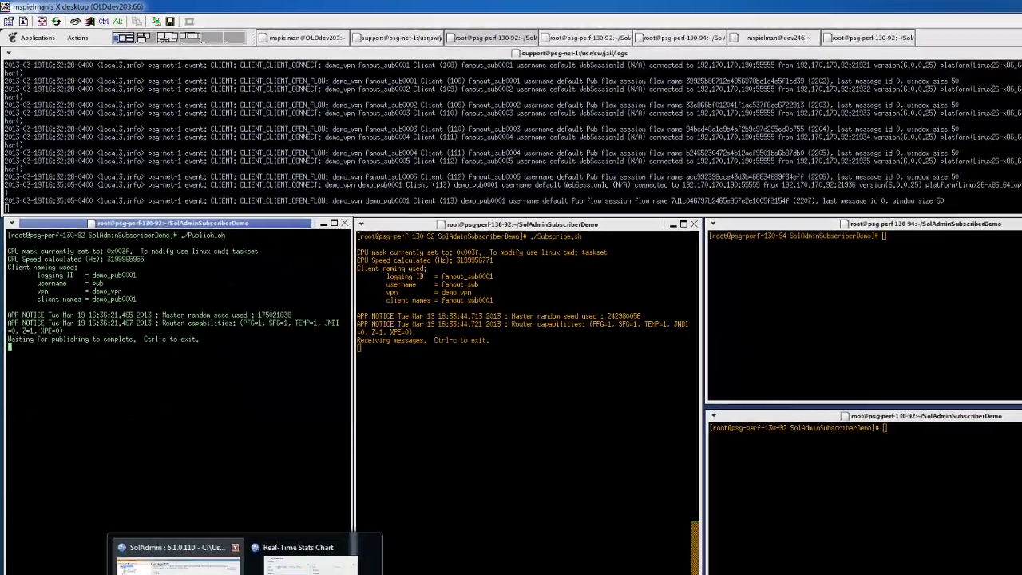
left_click(313, 550)
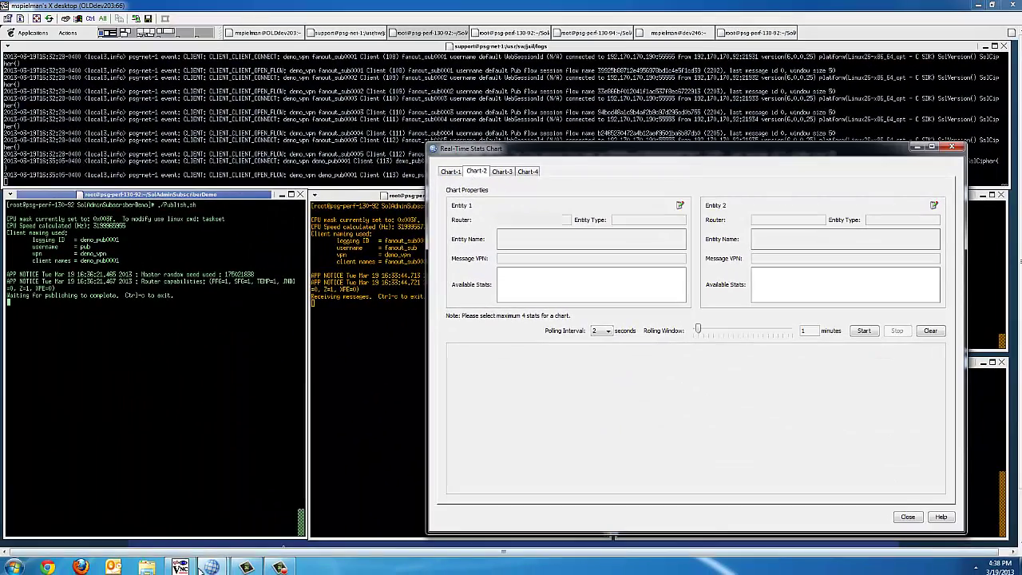
Watch Chart-1 climb to about 1,000 ingress and 5,000 egress msg/sec.
mouse_move(206, 566)
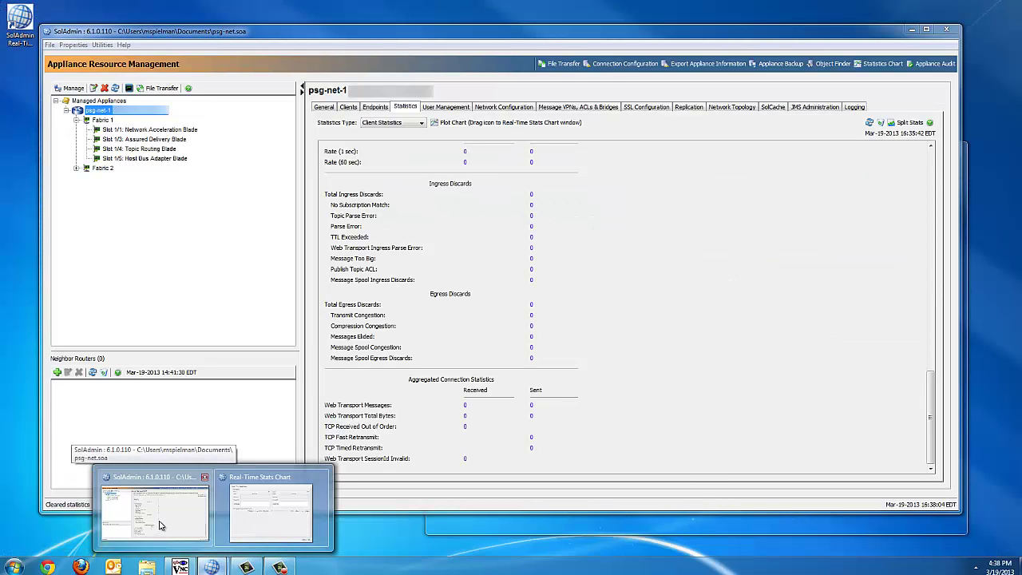
Chart client fanout_sub0001's Egress Msg Current Rate on Chart-2 and start plotting.
left_click(160, 525)
left_click(347, 106)
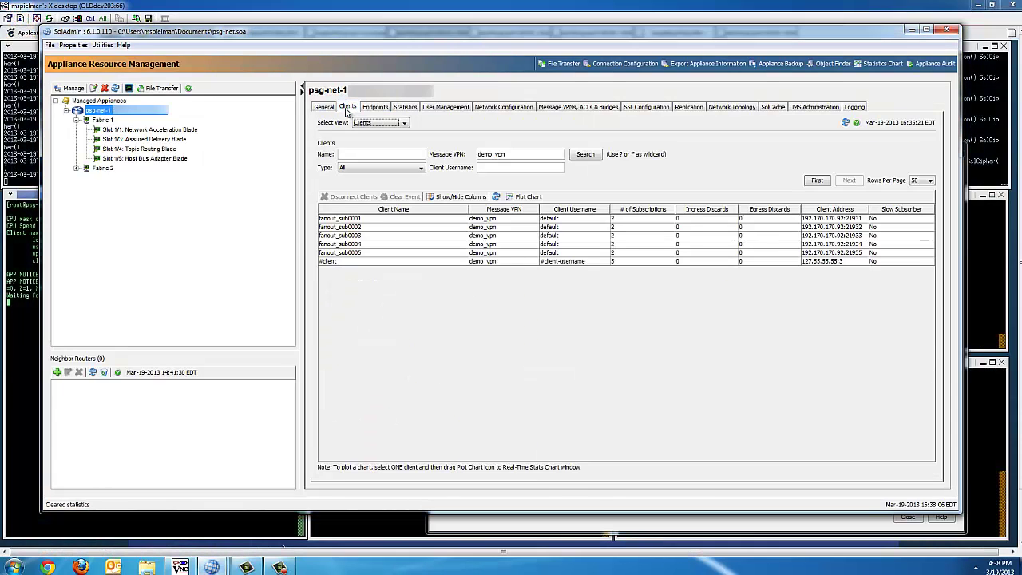
left_click(365, 218)
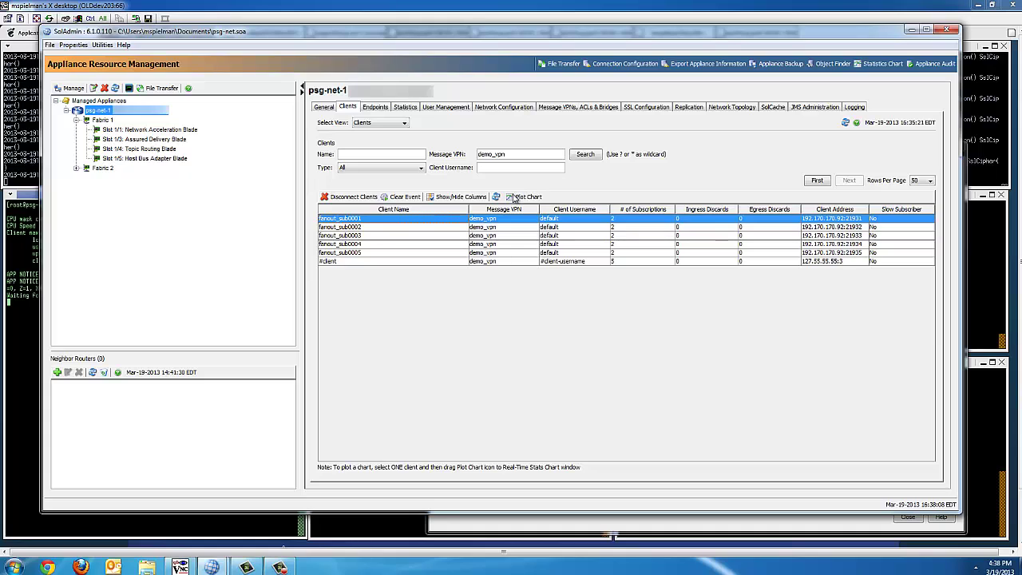
left_click_drag(515, 198, 579, 287)
left_click(550, 281)
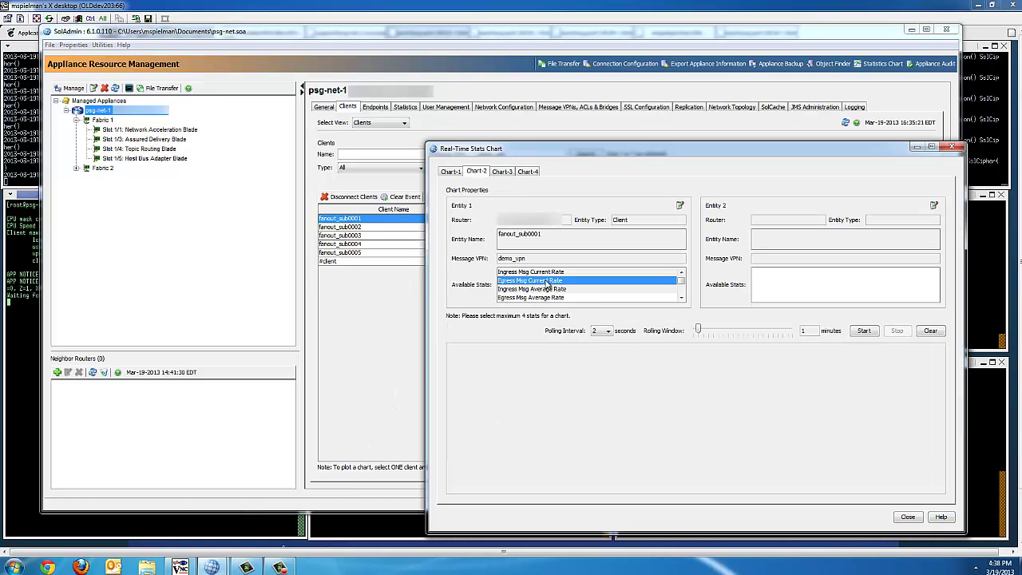
left_click(866, 332)
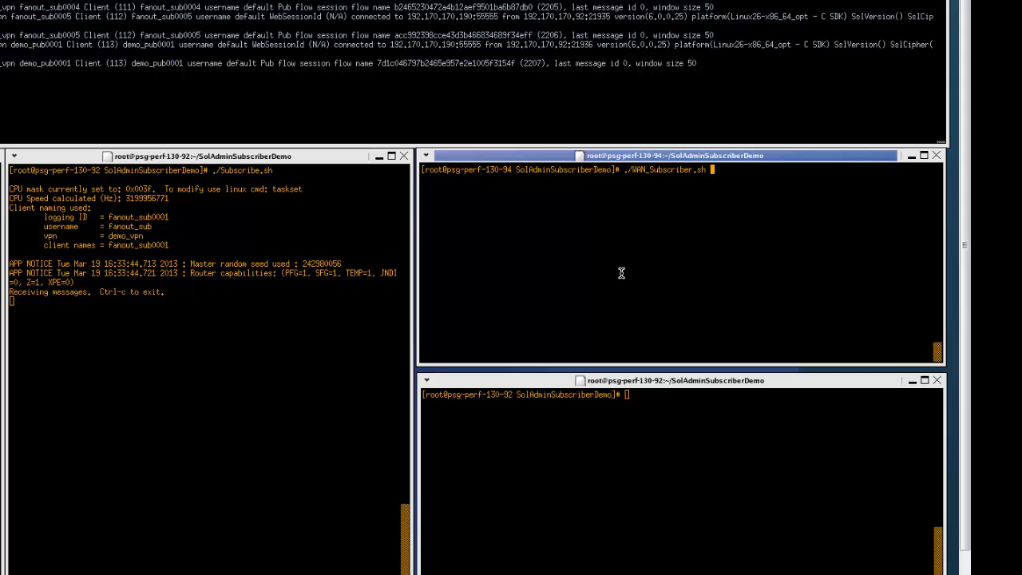
Run ./WAN_Subscriber.sh on psg-perf-130-94, pushing egress toward 6,000 msg/sec.
key("Return")
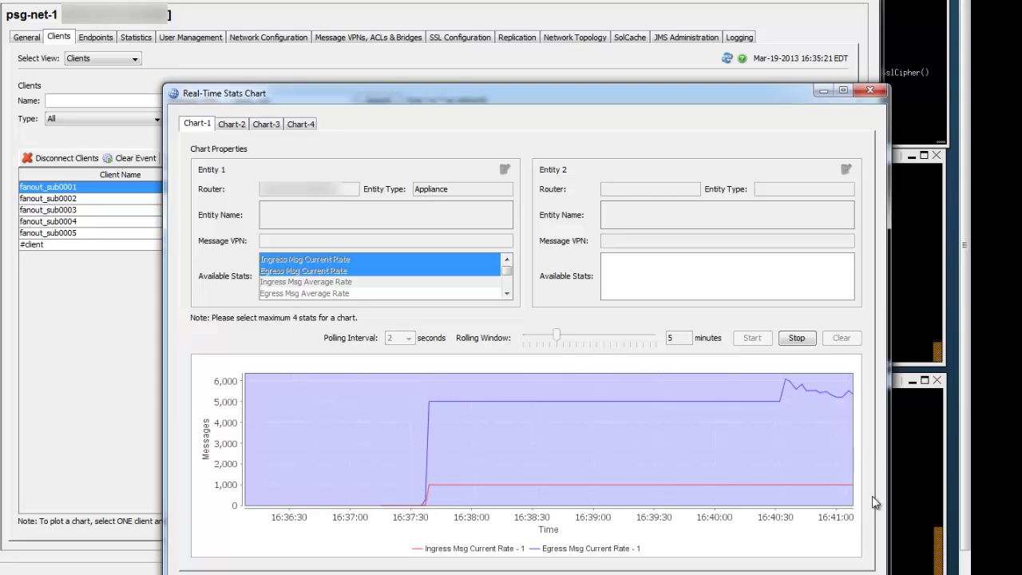
Refresh the Clients list and open wan_sub0001's details, noting 22 TCP fast retransmits.
left_click(115, 344)
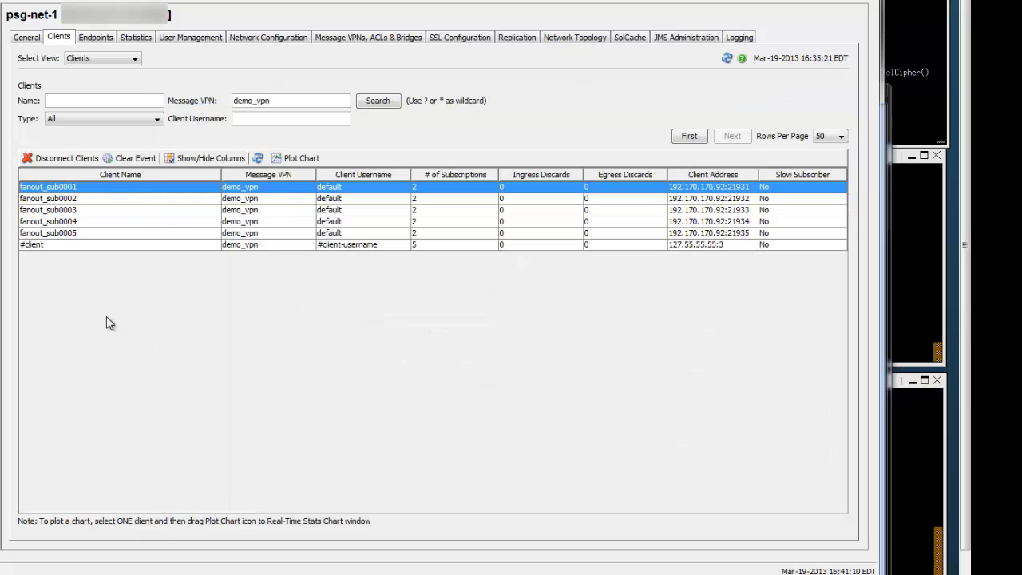
left_click(257, 158)
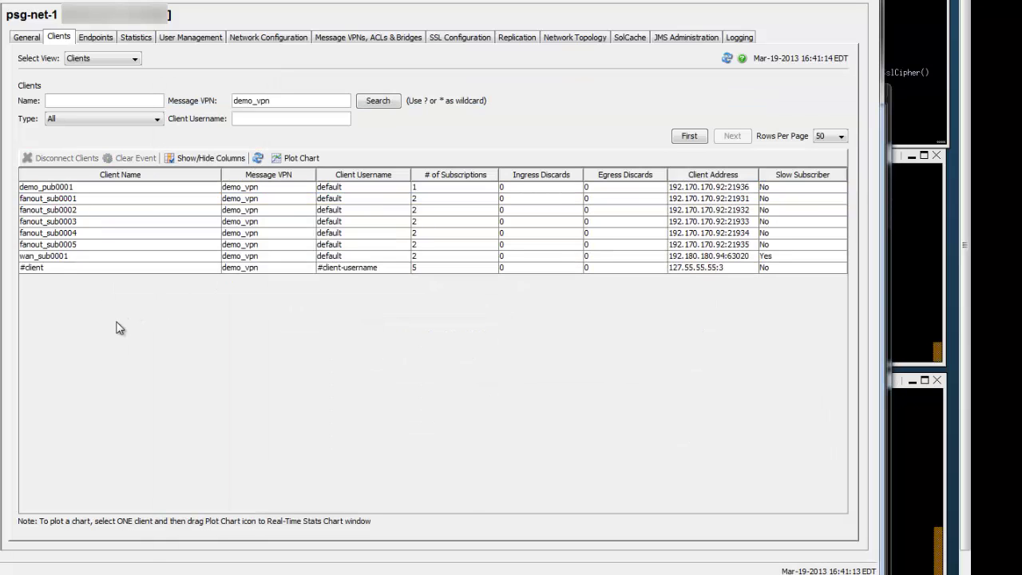
double_click(45, 256)
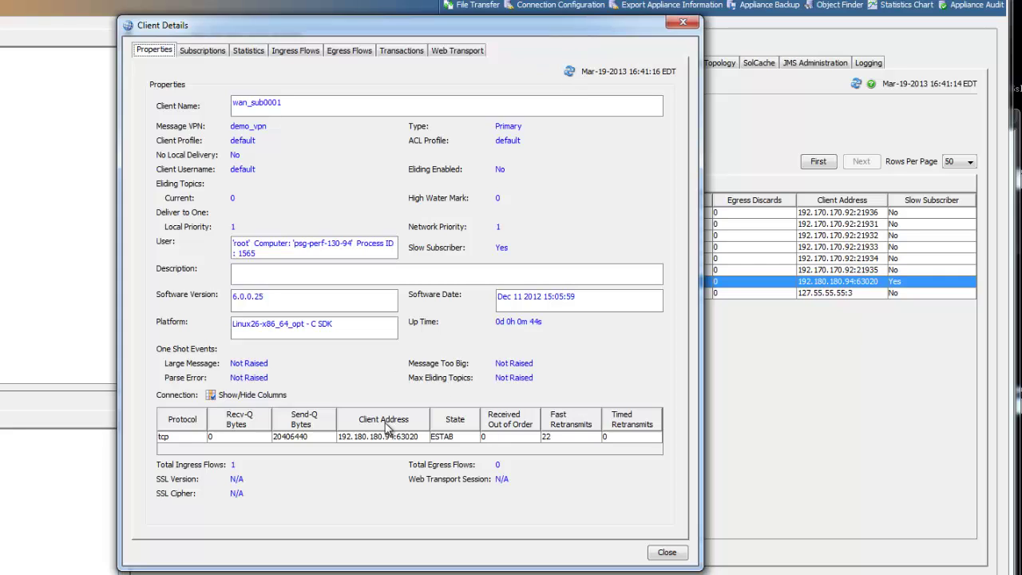
left_click(401, 437)
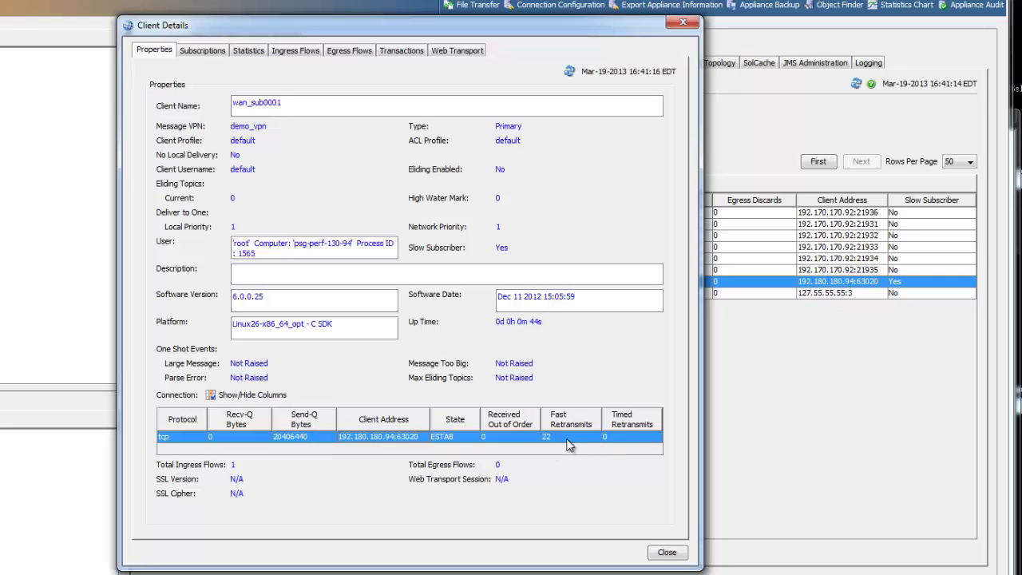
Show wan_sub0001's Client Queue Statistics: the Direct-1 queue is full, with discards climbing to 32596.
left_click(248, 51)
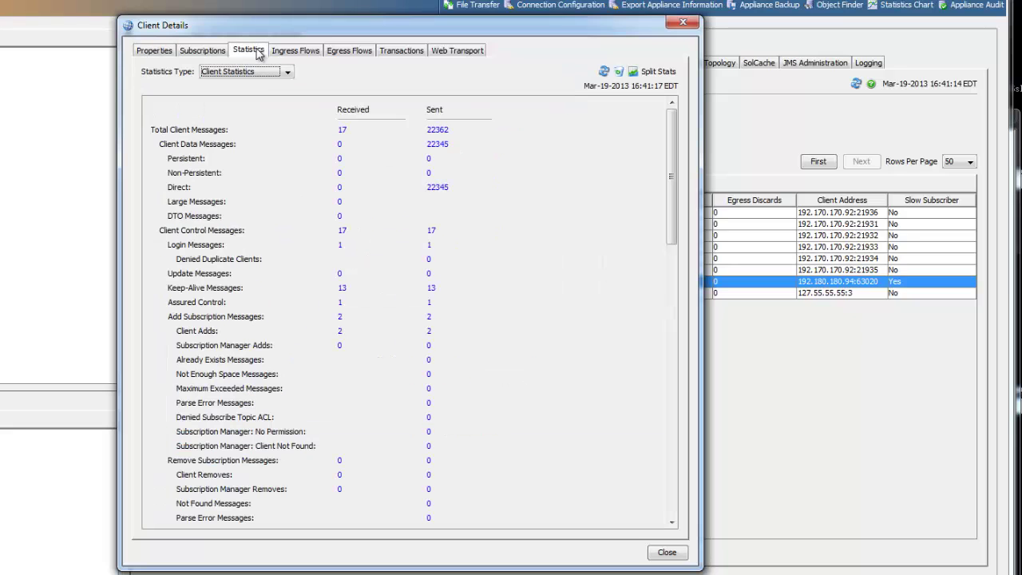
left_click(243, 71)
left_click(272, 98)
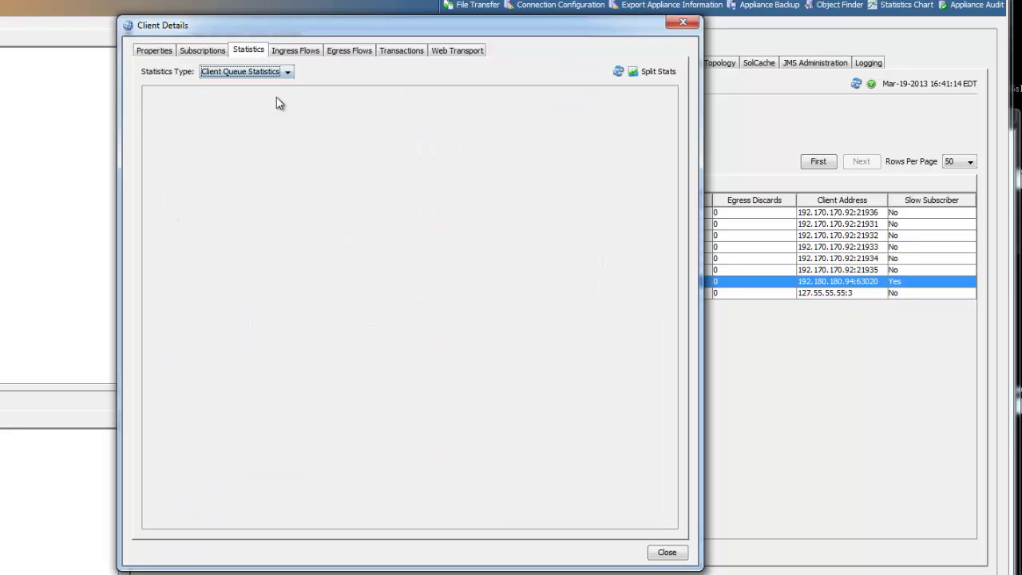
left_click(617, 72)
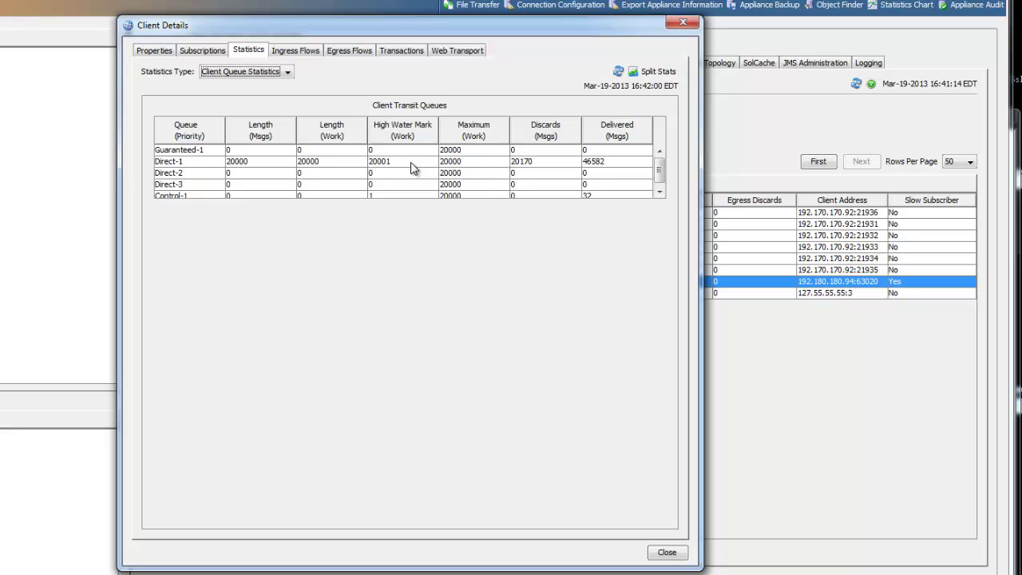
left_click(413, 166)
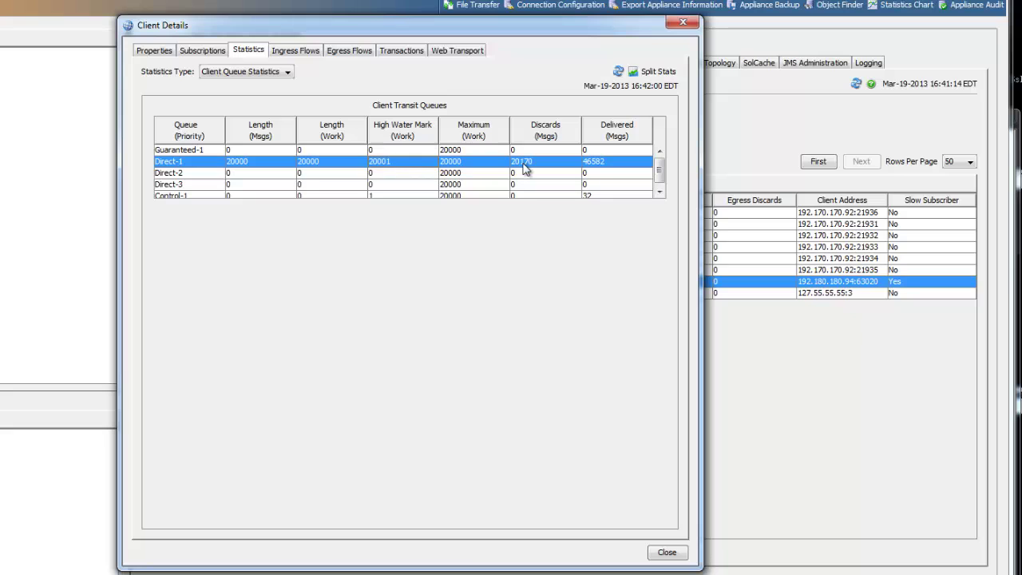
left_click(617, 71)
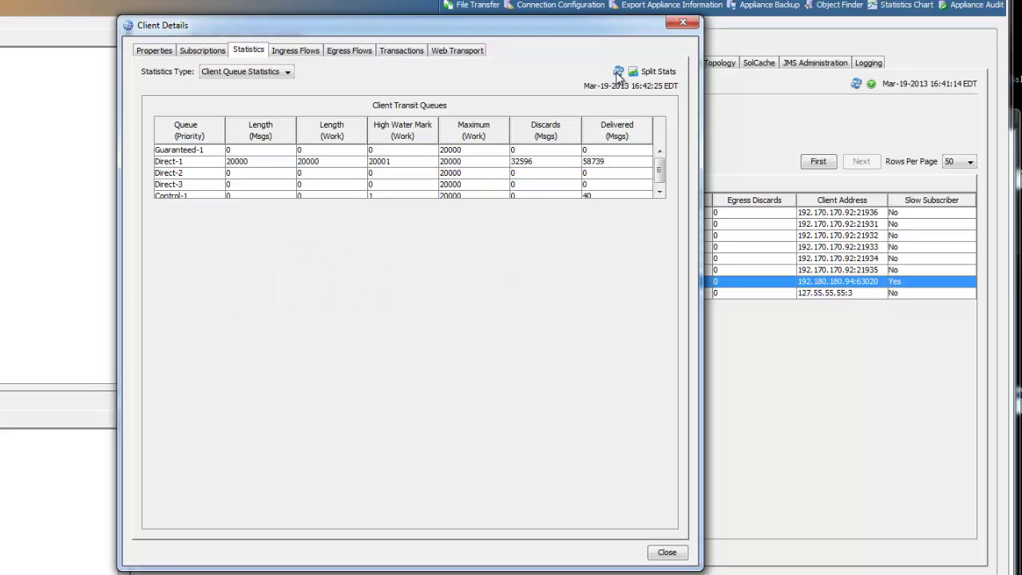
Refresh wan_sub0001's Client Statistics to show egress running near 426 msg/sec.
left_click(268, 71)
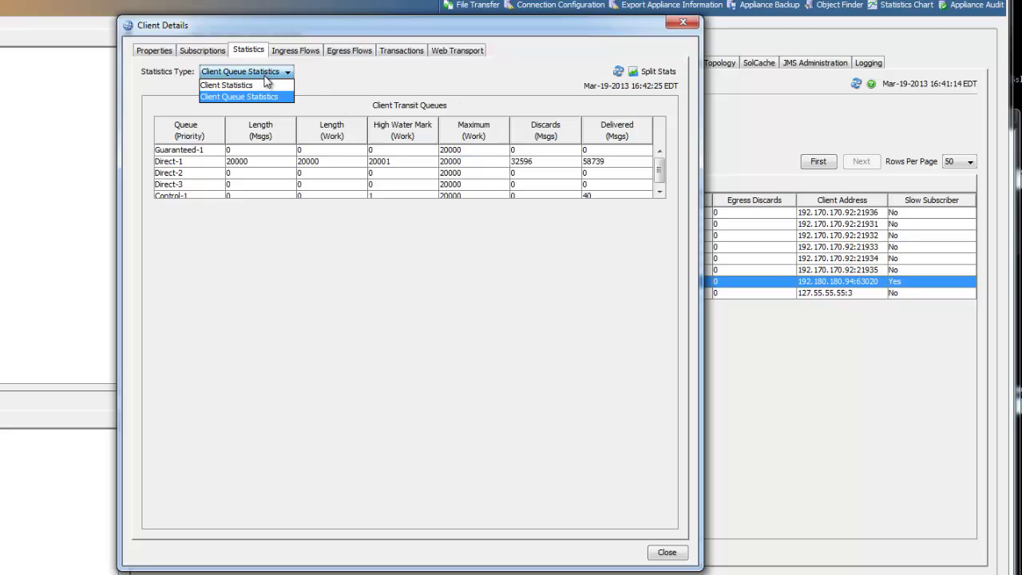
left_click(254, 85)
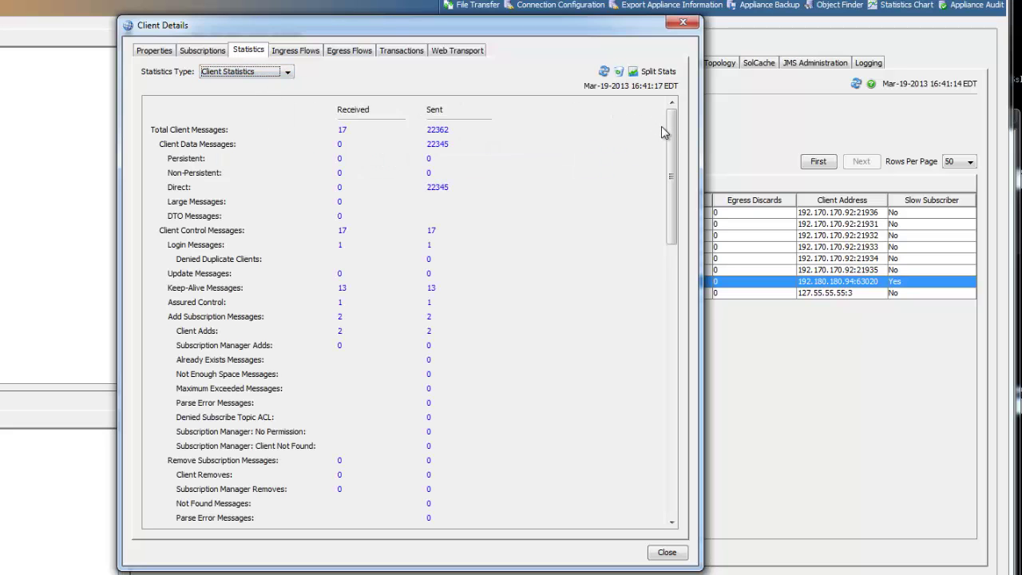
left_click_drag(665, 133, 668, 255)
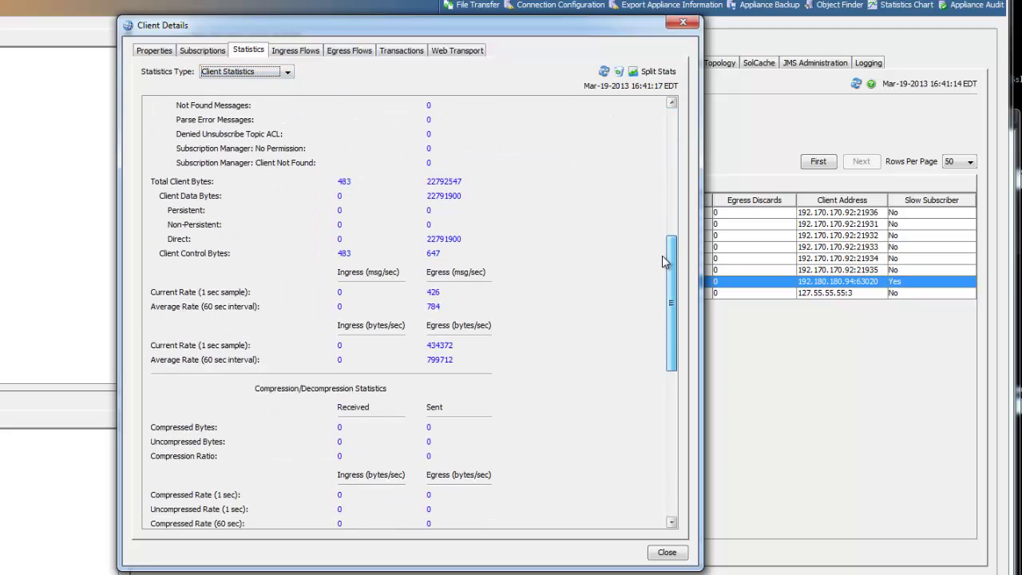
left_click(603, 72)
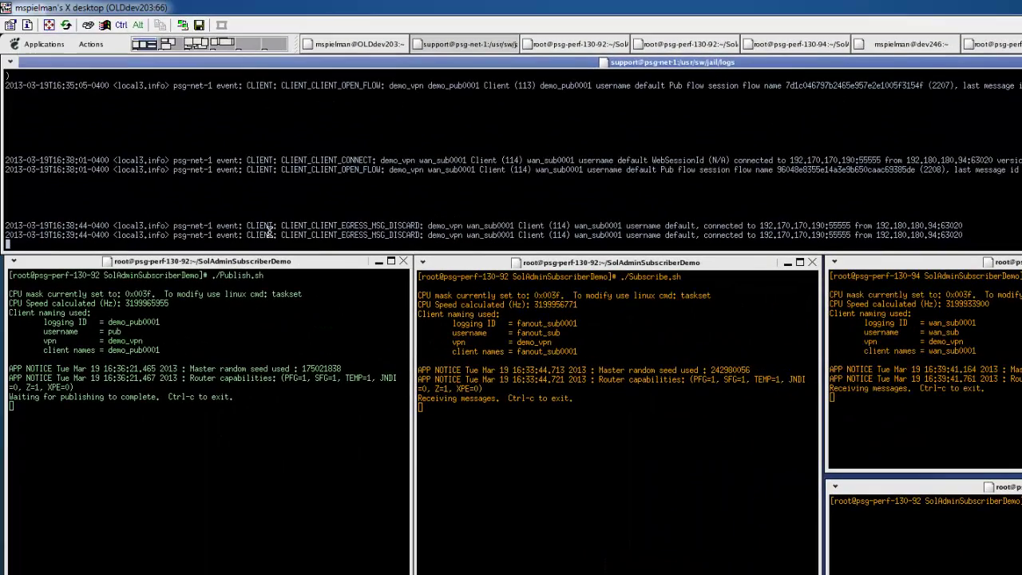
Highlight the CLIENT_CLIENT_EGRESS_MSG_DISCARD event for wan_sub0001 in the router log.
double_click(292, 226)
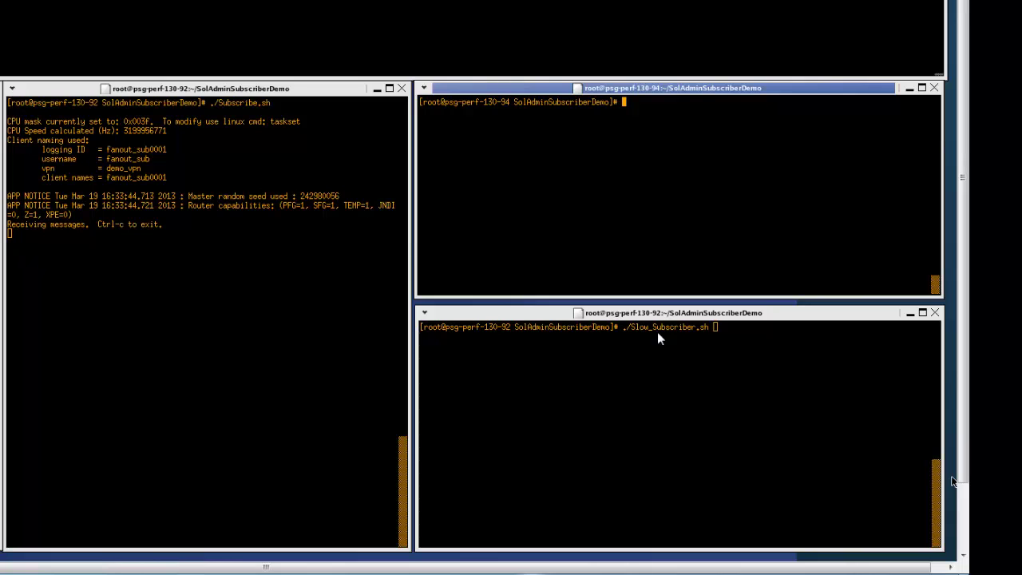
Run ./Slow_Subscriber.sh on the psg-perf-130-92 host to connect the slow subscriber.
key("Return")
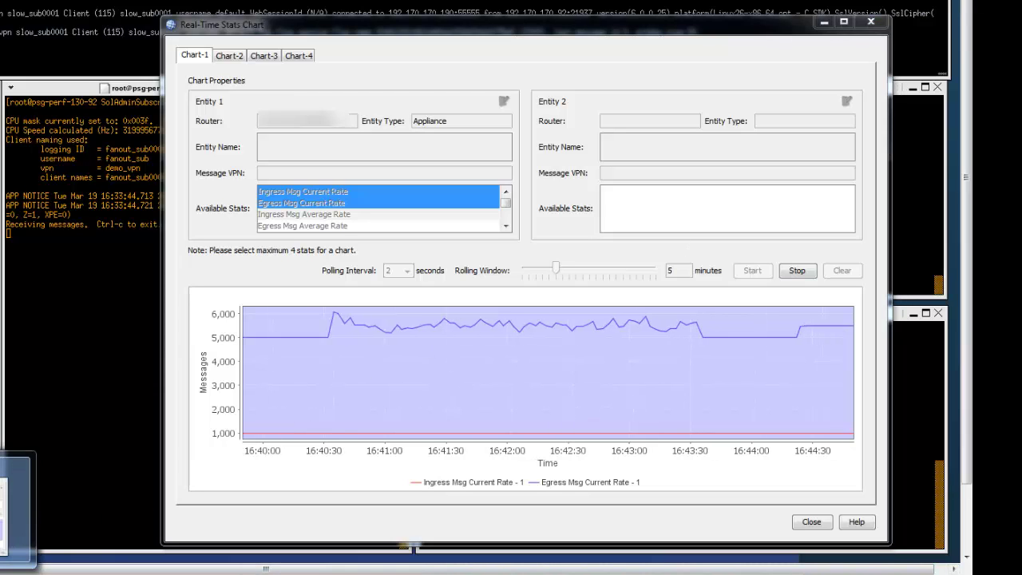
Refresh SolAdmin's client list and open Client Details for slow_sub0001.
key("alt+Tab")
left_click(255, 89)
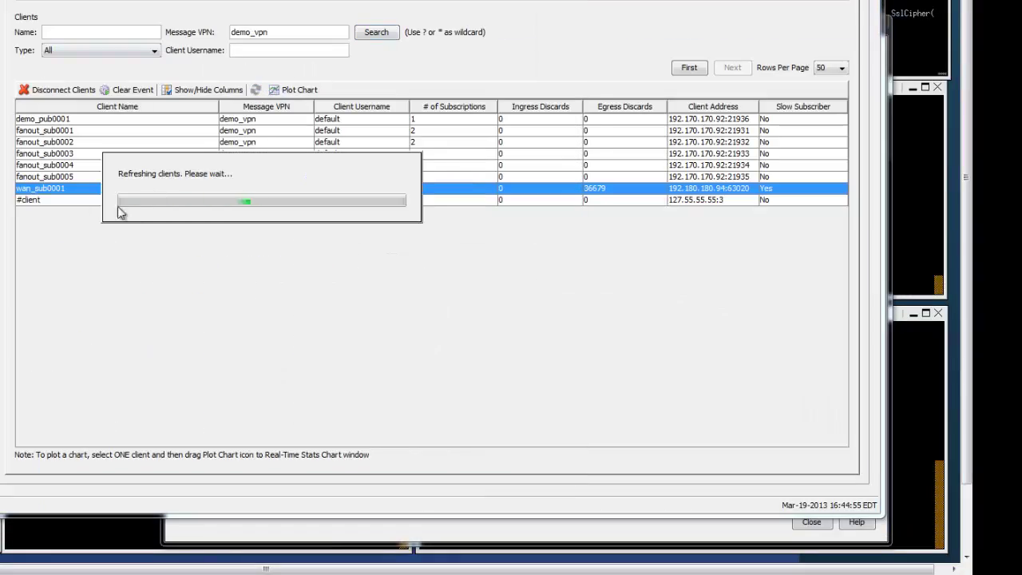
left_click(40, 189)
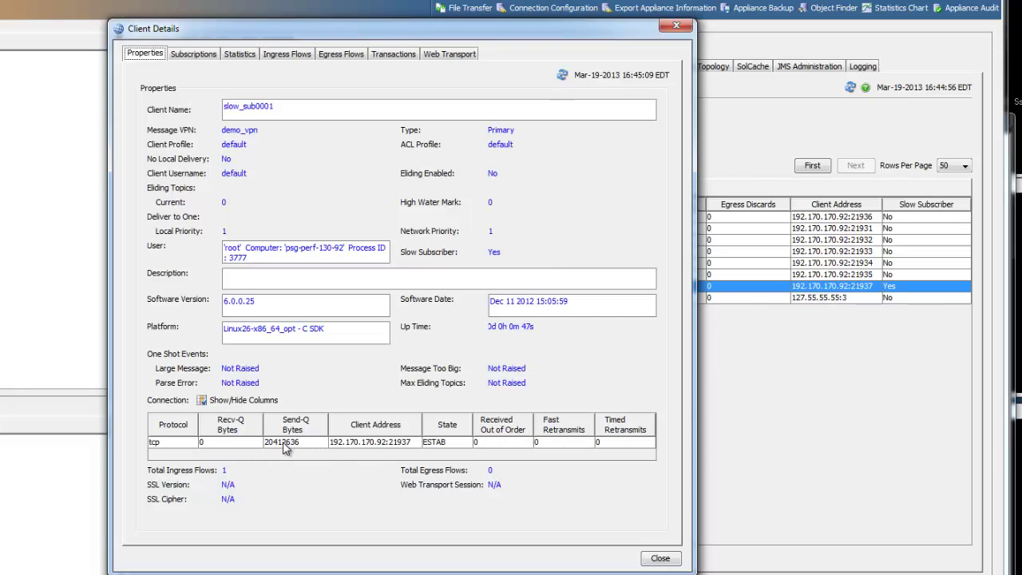
Show slow_sub0001's Client Queue Statistics: the Direct-1 queue is full with 7994 discards.
left_click(237, 54)
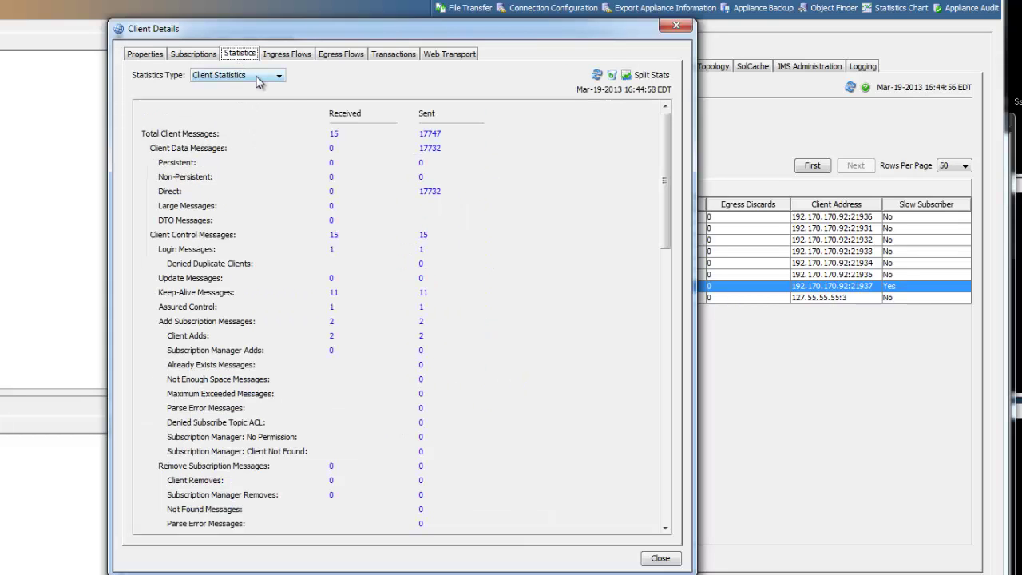
left_click(256, 77)
left_click(252, 101)
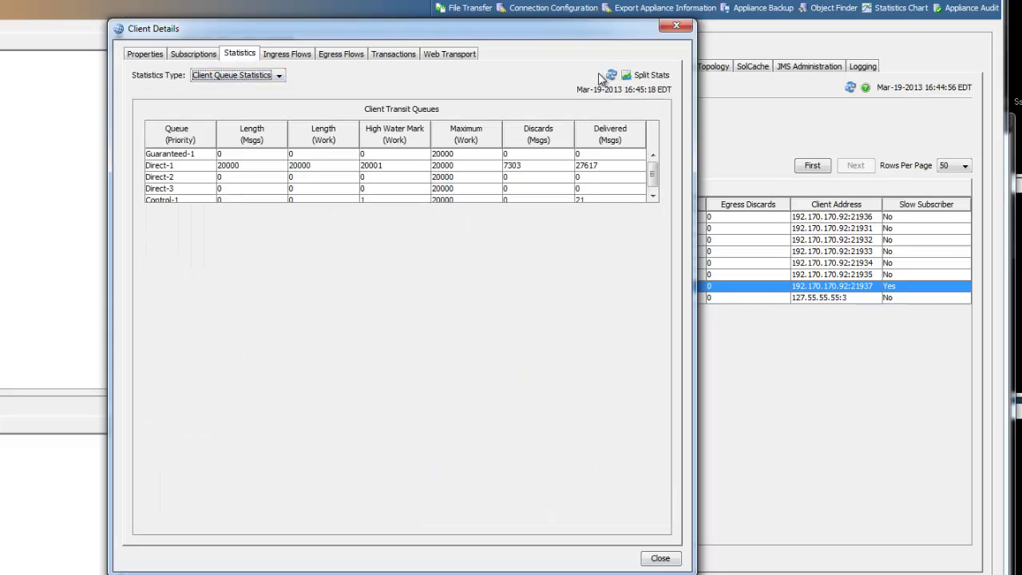
left_click(610, 75)
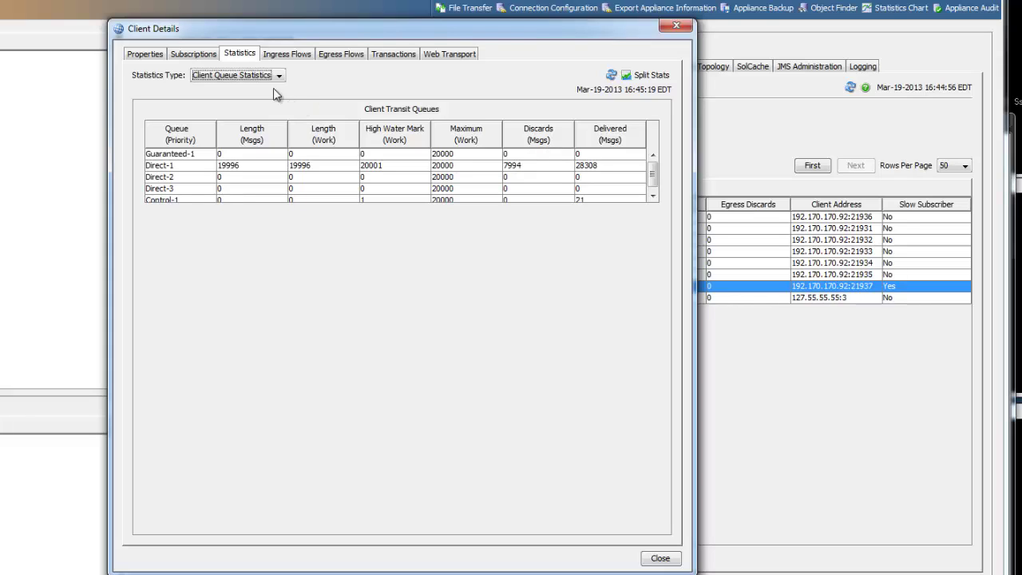
Refresh slow_sub0001's Client Statistics: egress steady near 497 msg/sec, 42308 messages sent.
left_click(252, 78)
left_click(242, 89)
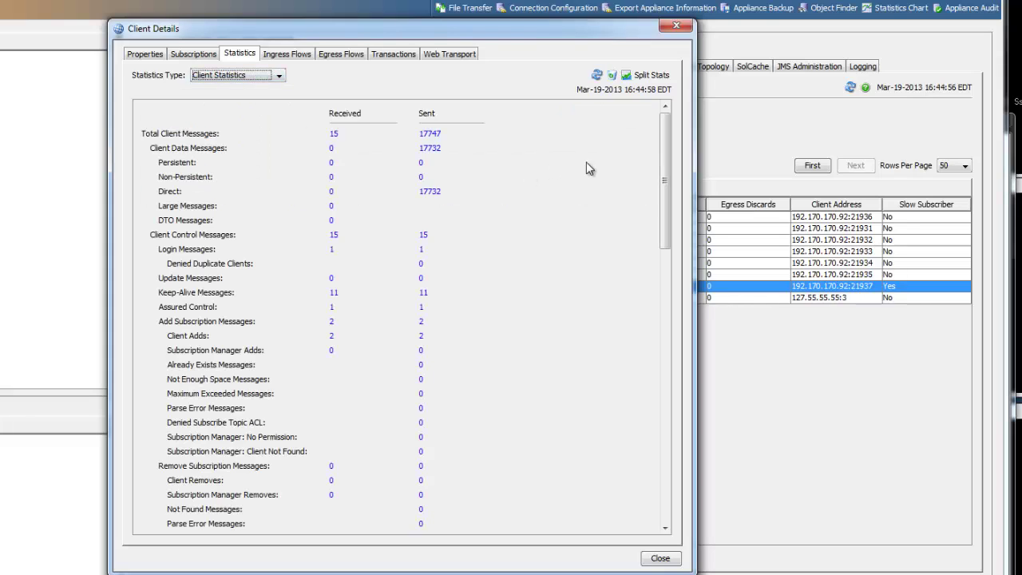
left_click_drag(663, 159, 674, 273)
left_click(596, 74)
left_click(596, 75)
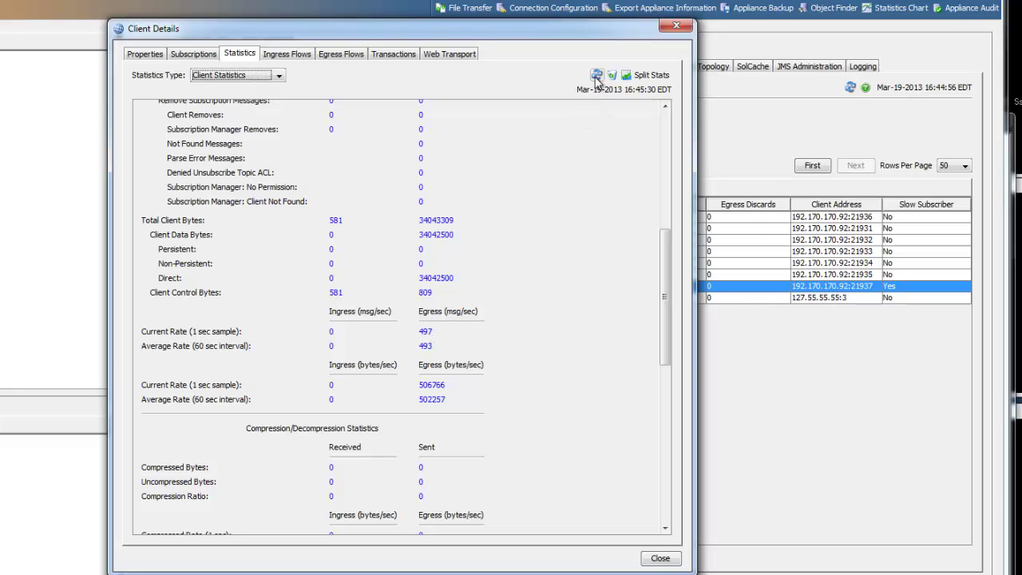
left_click_drag(665, 285, 665, 158)
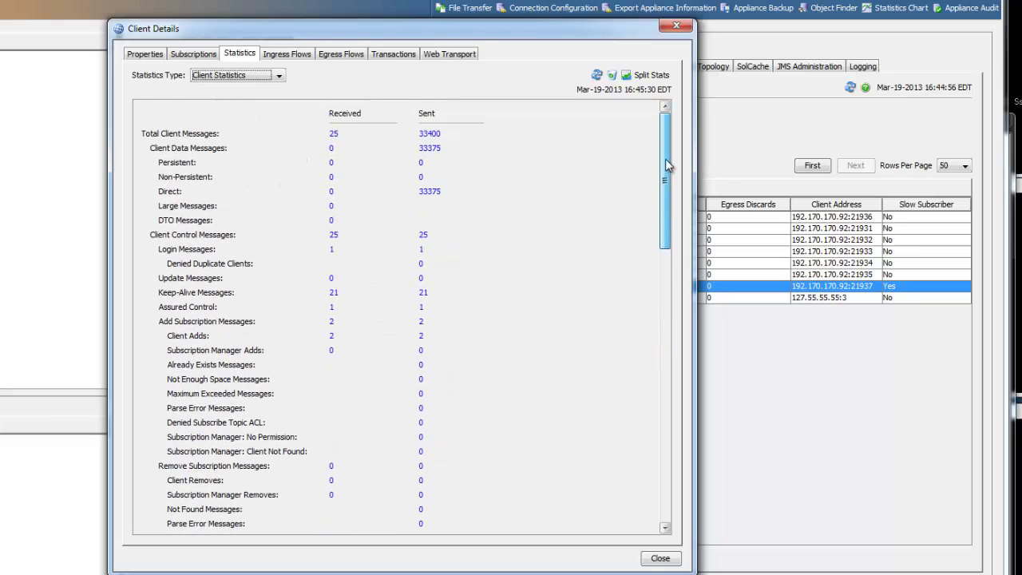
left_click(597, 75)
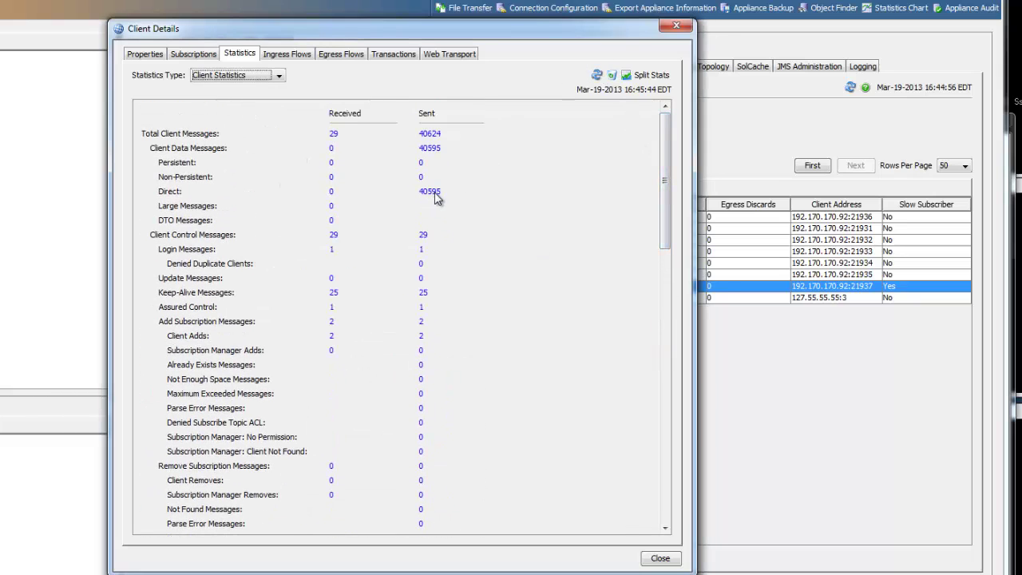
left_click(596, 76)
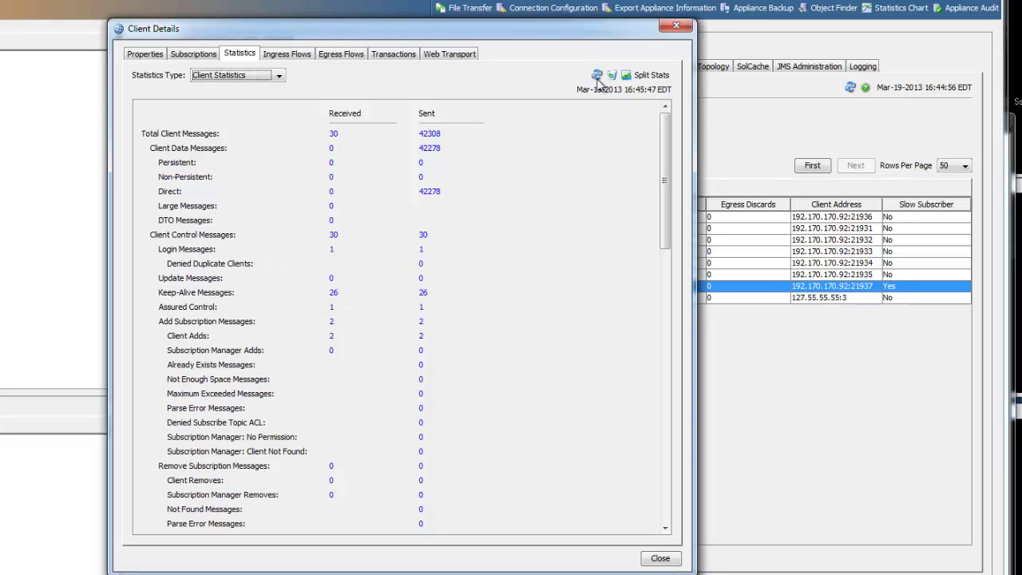